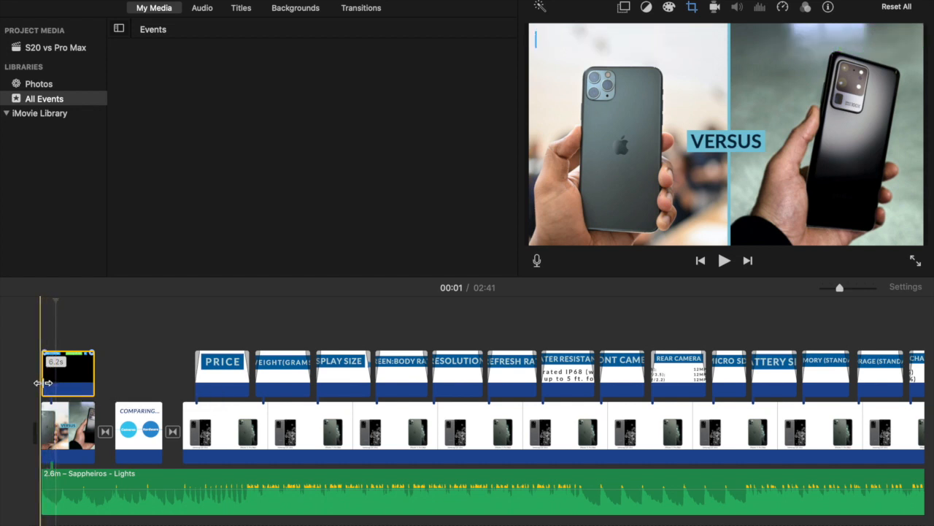
pyautogui.click(49, 384)
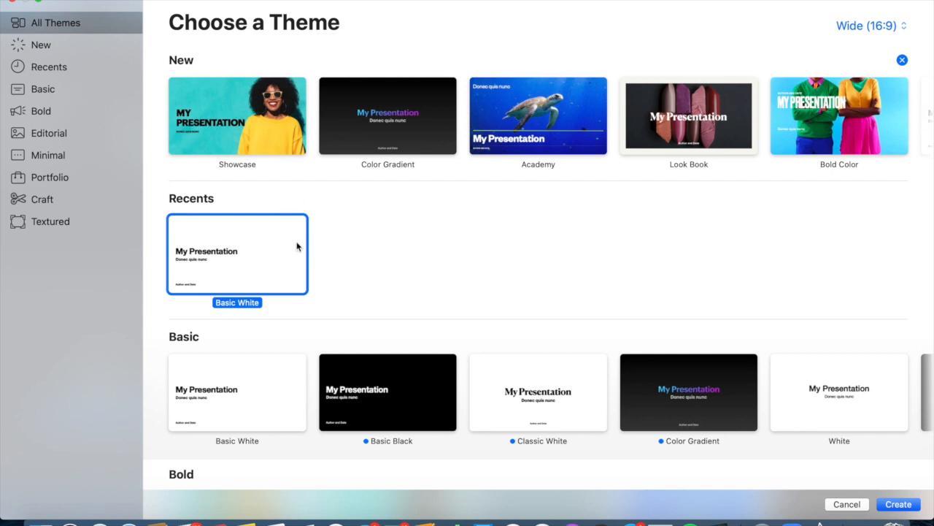
# Create a Keynote presentation with the Basic White theme, add a Blank slide and delete the original title slide.
pyautogui.doubleClick(270, 246)
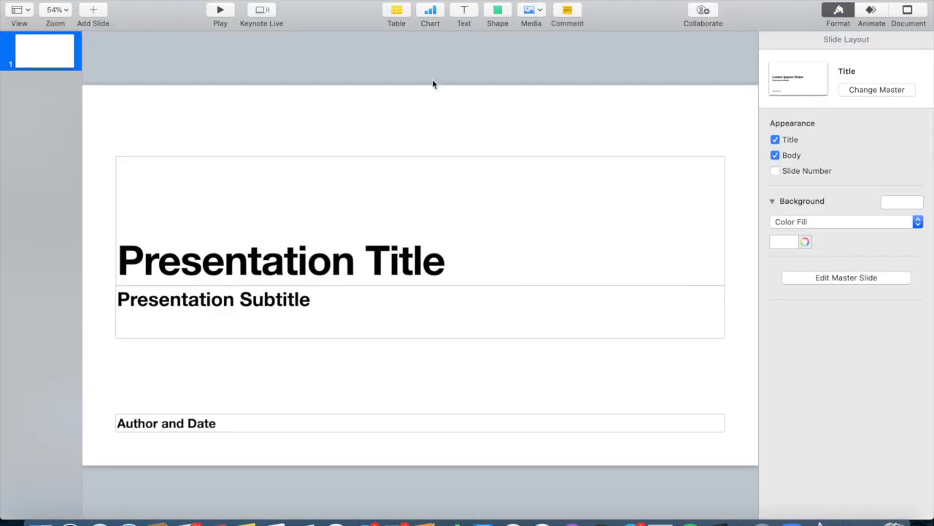
pyautogui.click(94, 11)
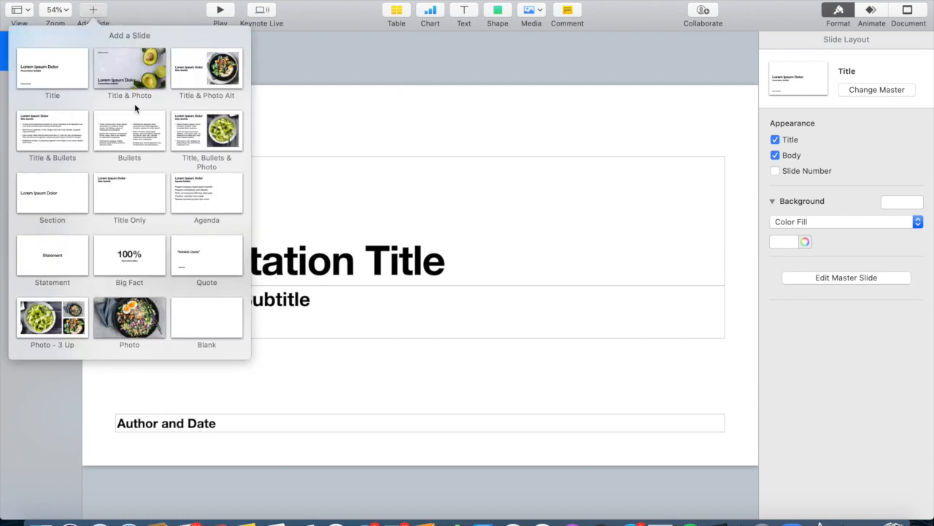
pyautogui.click(219, 322)
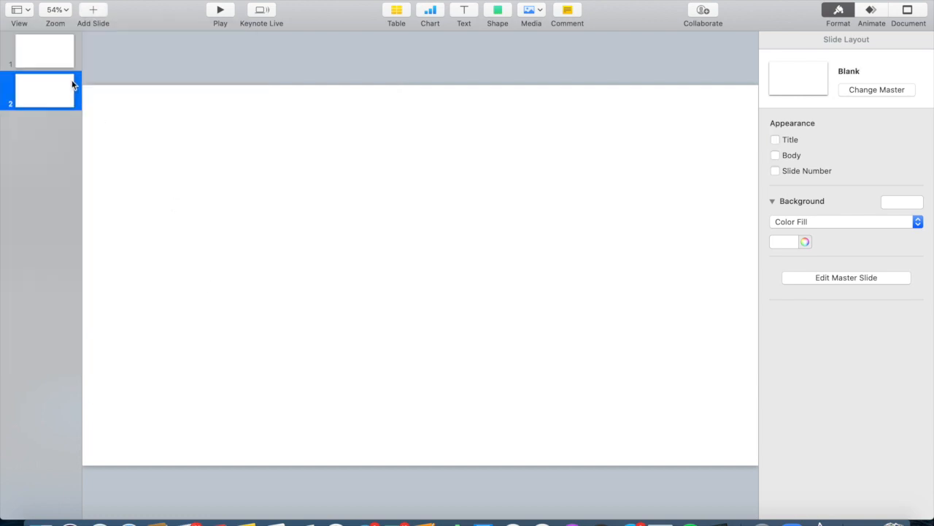
pyautogui.click(50, 62)
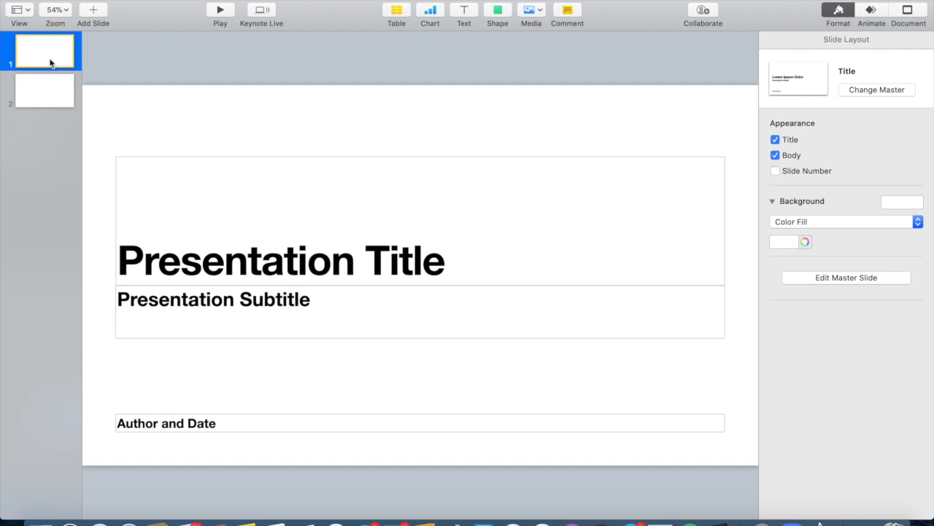
pyautogui.press('Delete')
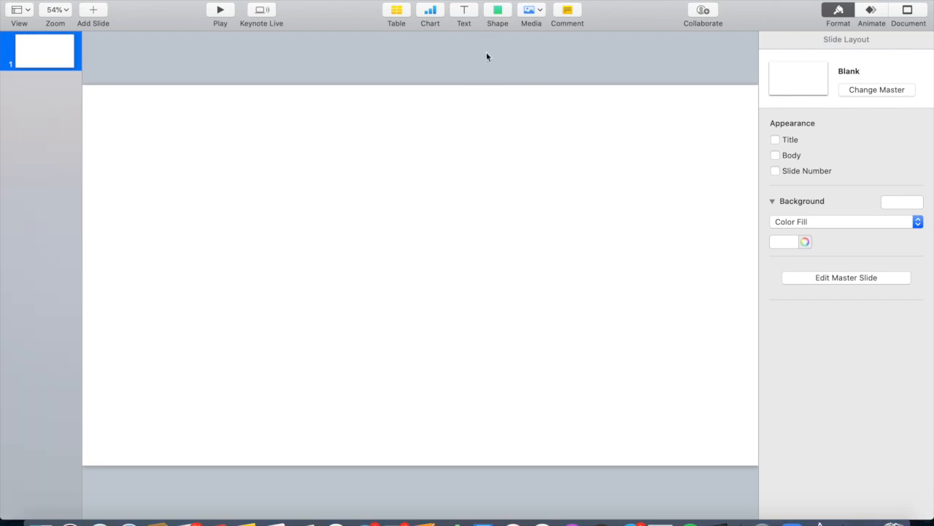
# Insert a star from the basic shapes on the blank slide and enlarge it slightly.
pyautogui.click(501, 15)
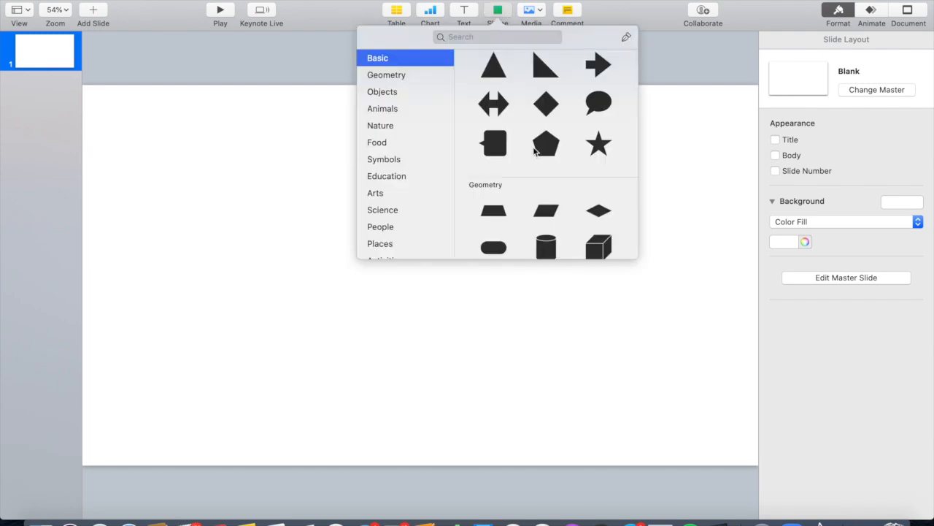
pyautogui.scroll(2, 534, 152)
pyautogui.click(599, 172)
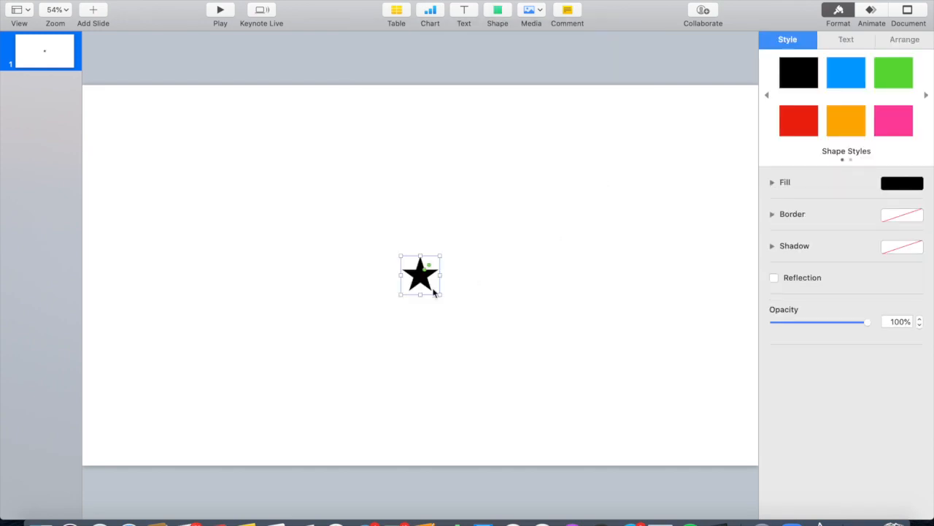
pyautogui.moveTo(439, 253); pyautogui.dragTo(467, 237)
pyautogui.click(453, 247)
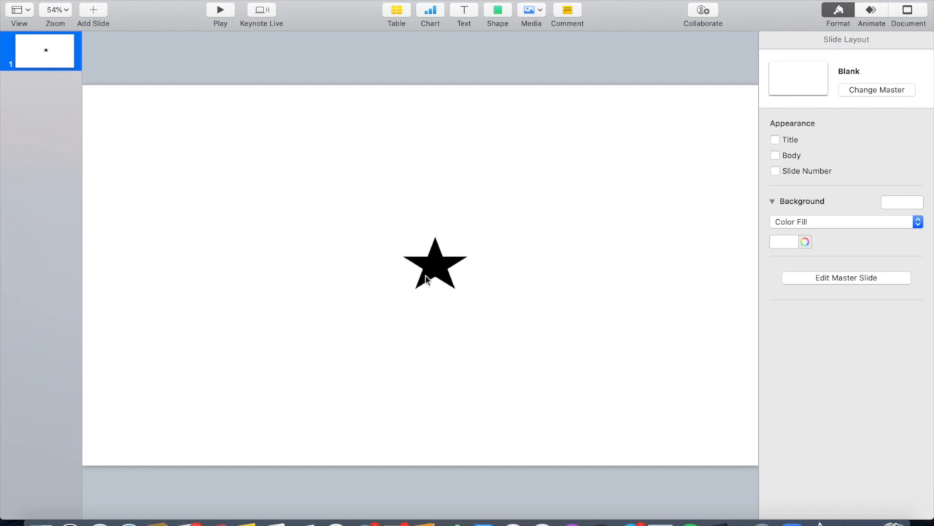
# Move the star to the slide's upper-left corner and enlarge it a little more.
pyautogui.moveTo(438, 268); pyautogui.dragTo(411, 257)
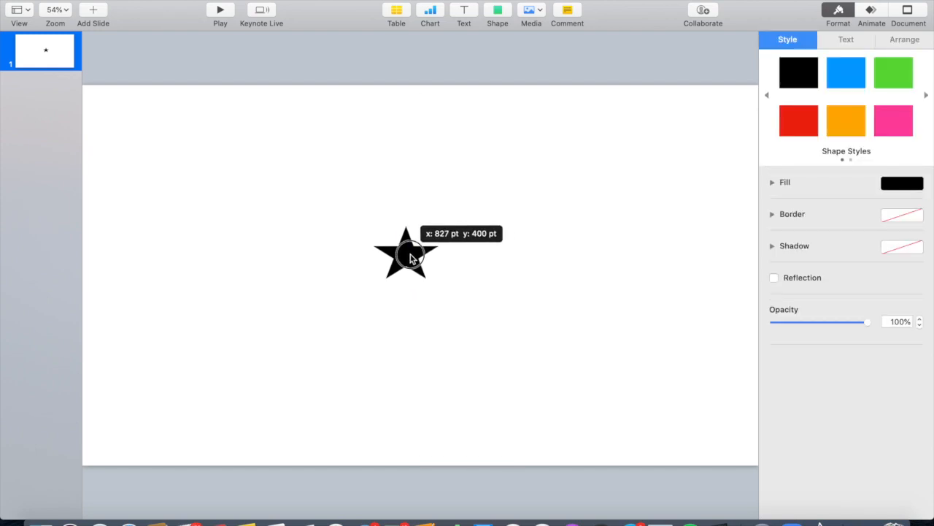
pyautogui.moveTo(410, 254); pyautogui.dragTo(216, 193)
pyautogui.click(210, 191)
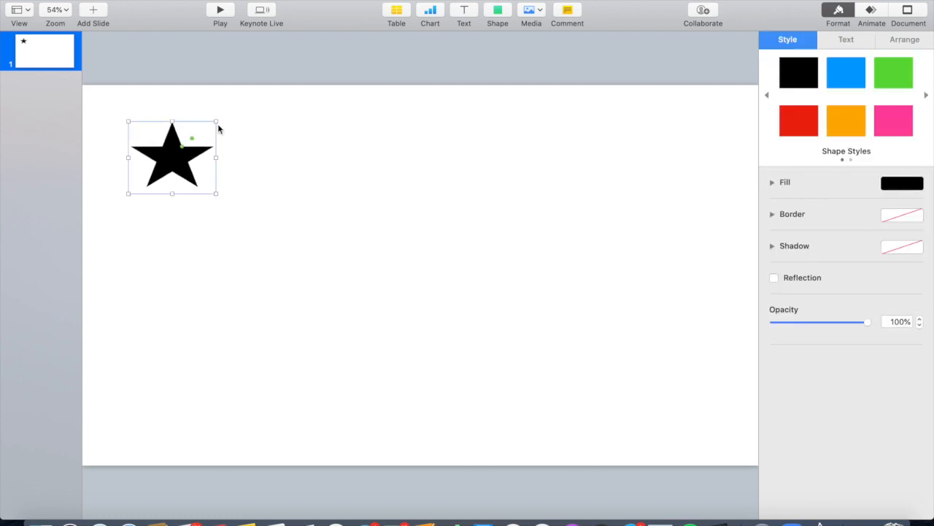
# Duplicate the slide and move the star on the copy to the slide's lower-right corner.
pyautogui.rightClick(43, 63)
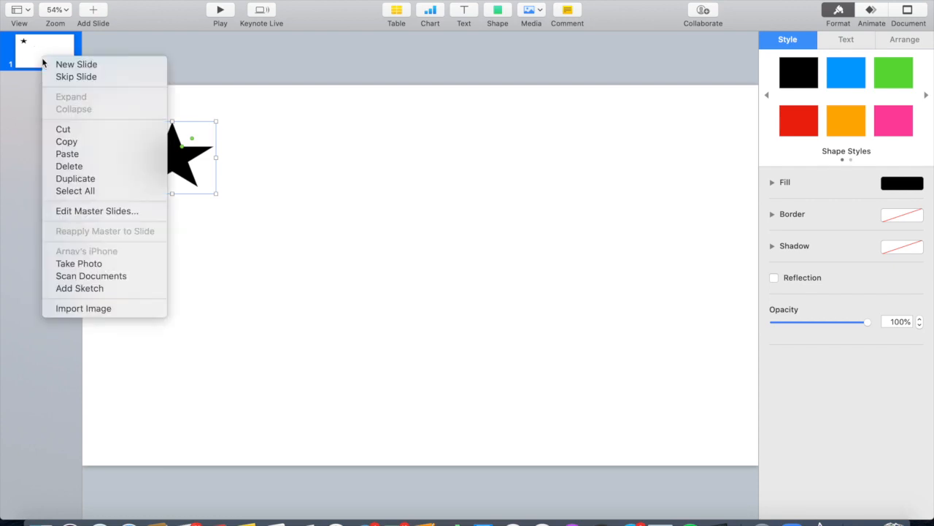
pyautogui.click(75, 178)
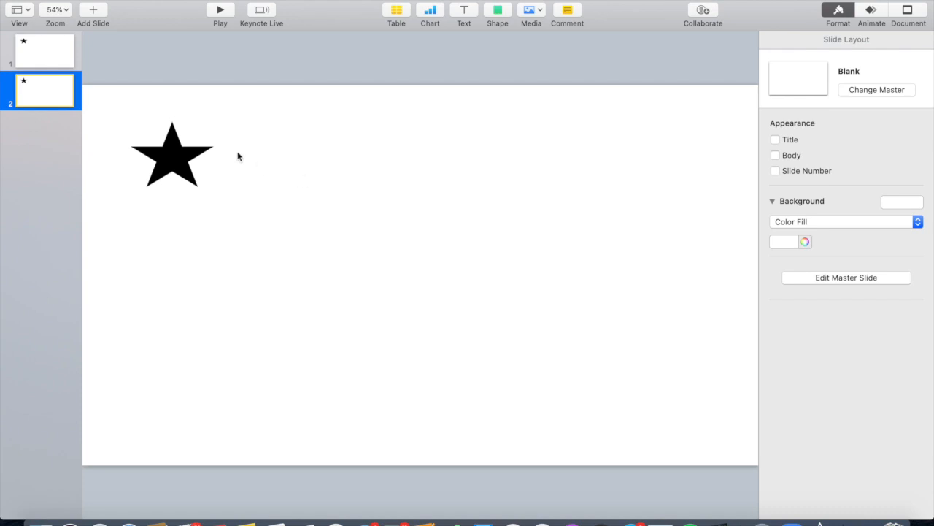
pyautogui.moveTo(172, 154)
pyautogui.mouseDown()
pyautogui.moveTo(173, 167)
pyautogui.moveTo(167, 148)
pyautogui.mouseUp()
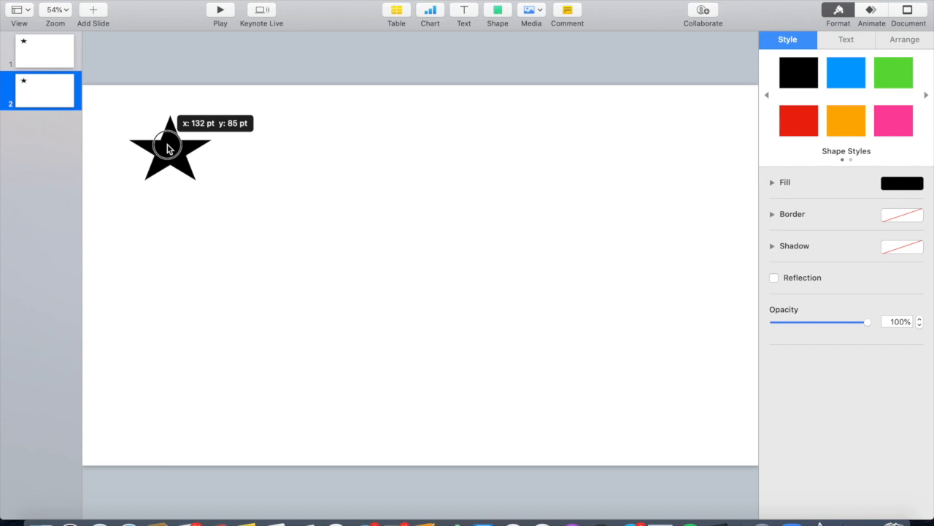
pyautogui.moveTo(167, 148); pyautogui.dragTo(166, 148)
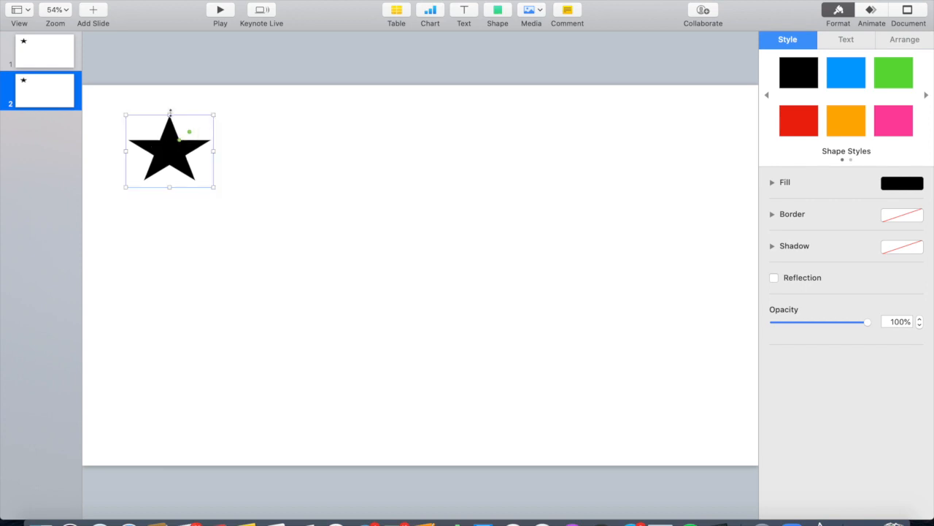
pyautogui.moveTo(179, 152); pyautogui.dragTo(681, 403)
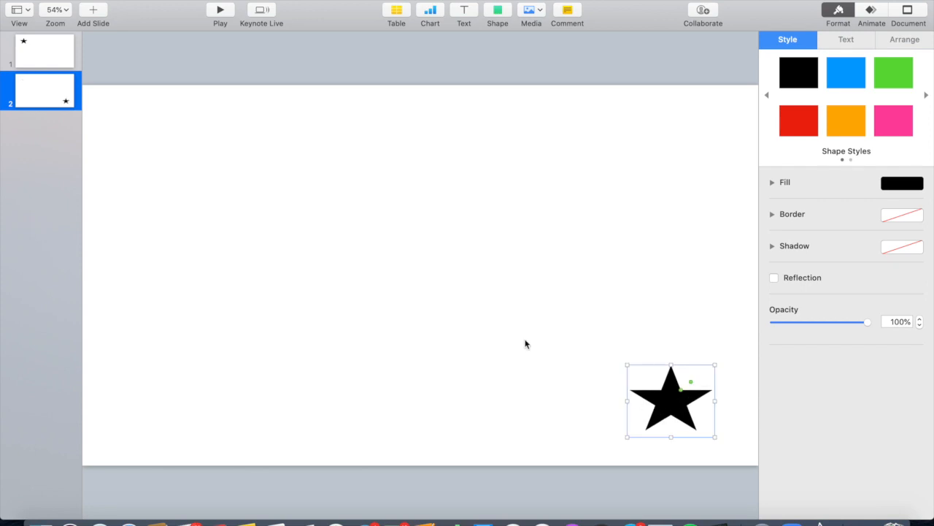
# Compare the star's position on both slides and add the Magic Move transition to slide 1.
pyautogui.click(35, 63)
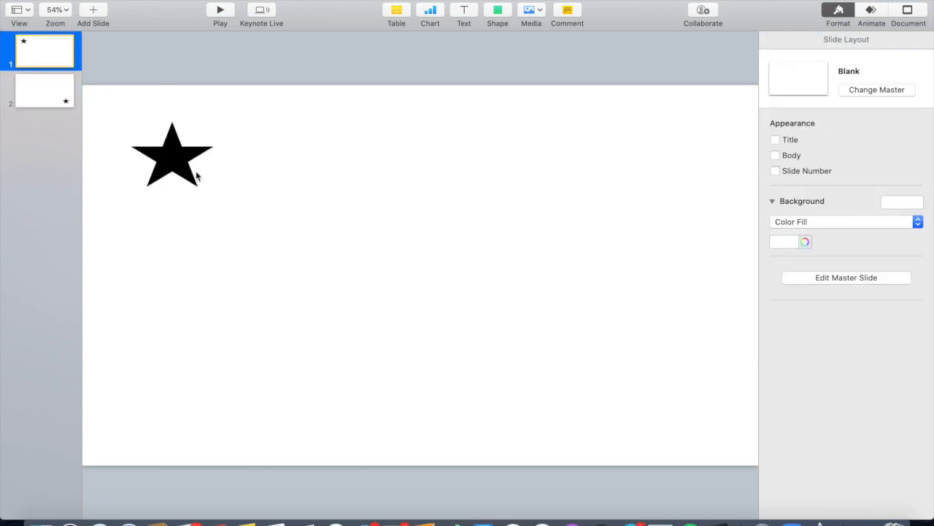
pyautogui.click(52, 95)
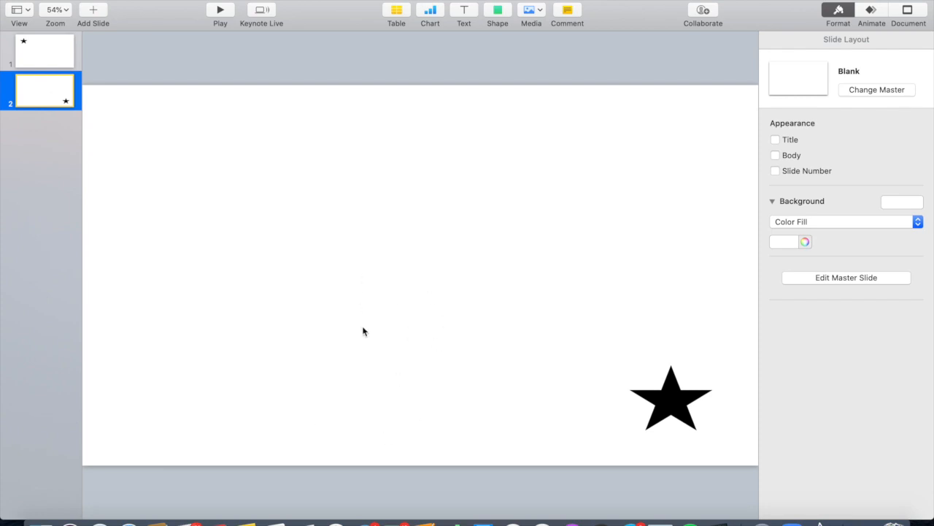
pyautogui.click(49, 48)
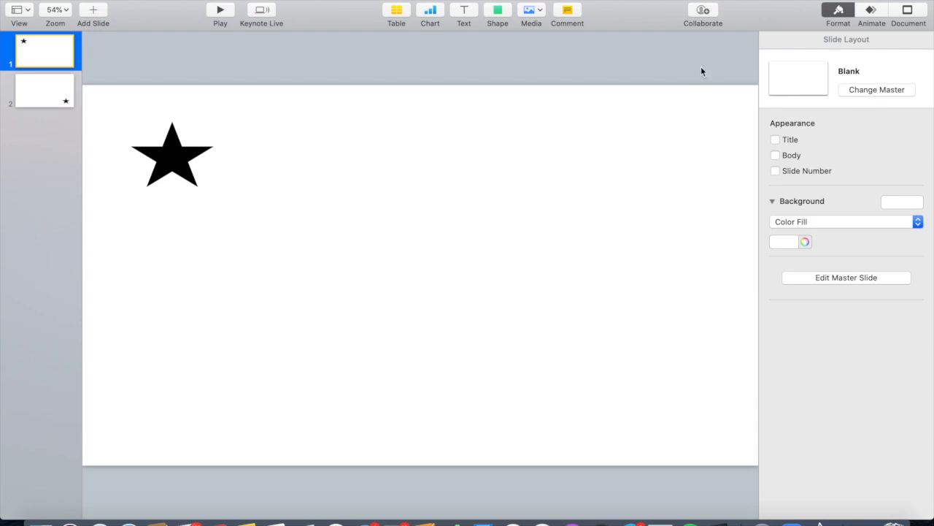
pyautogui.click(870, 12)
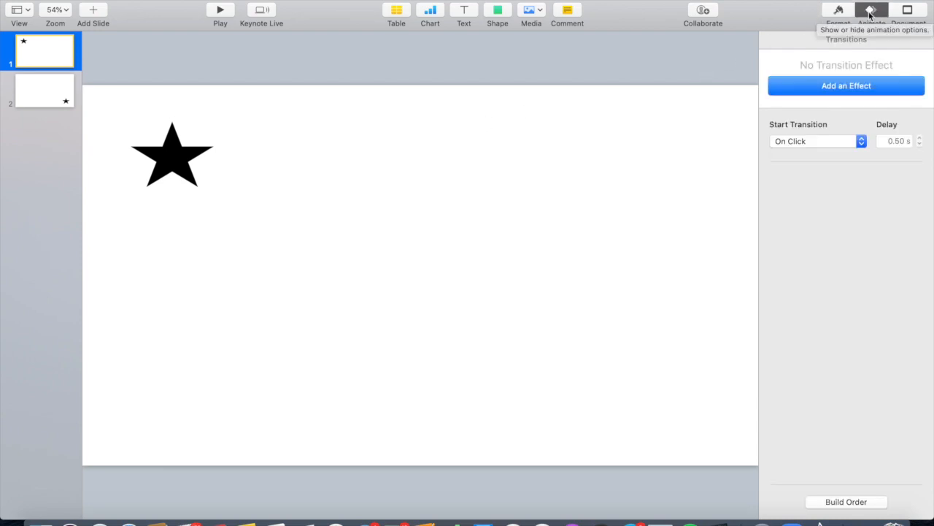
pyautogui.click(862, 87)
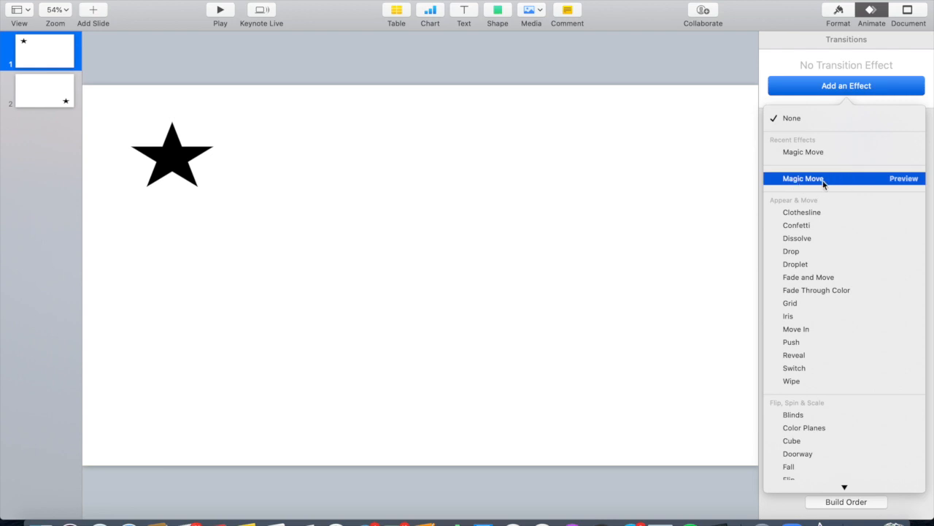
pyautogui.click(843, 183)
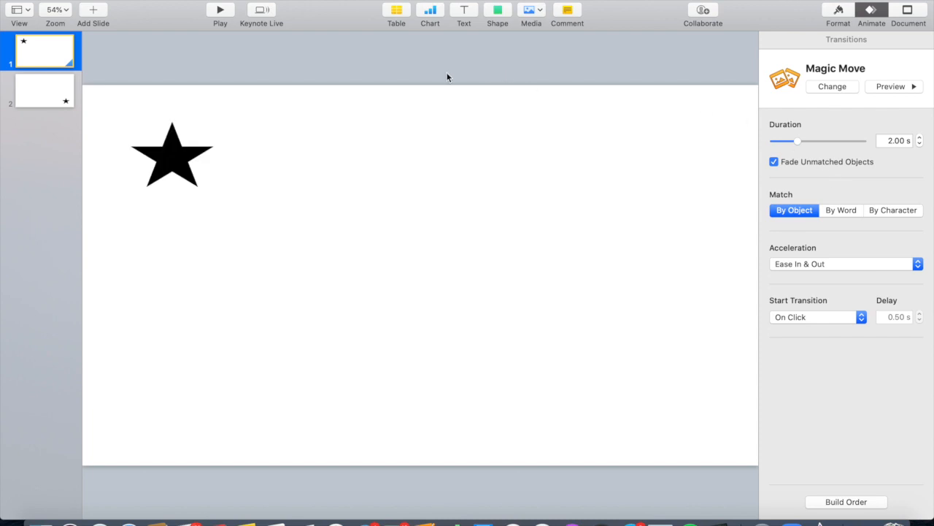
# Play the slideshow from slide 1 through the Magic Move transition and exit the playback.
pyautogui.click(220, 11)
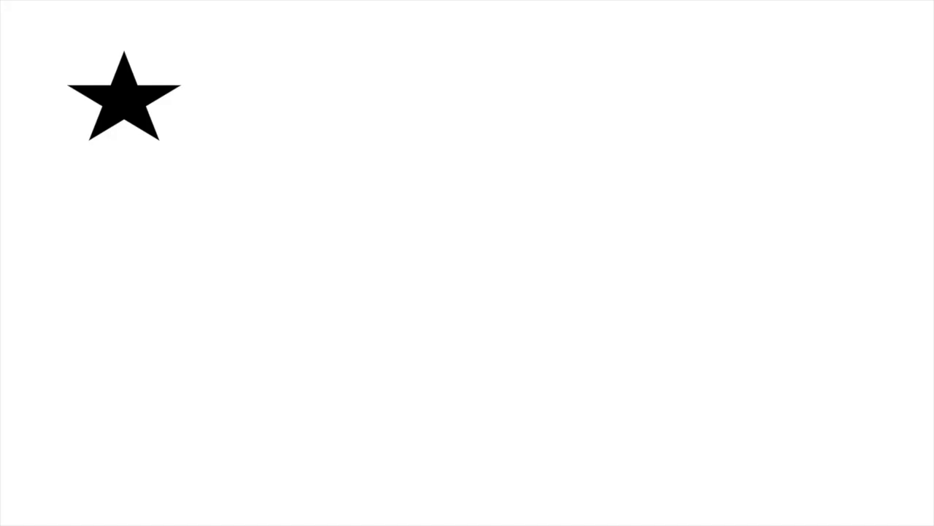
pyautogui.press('Right')
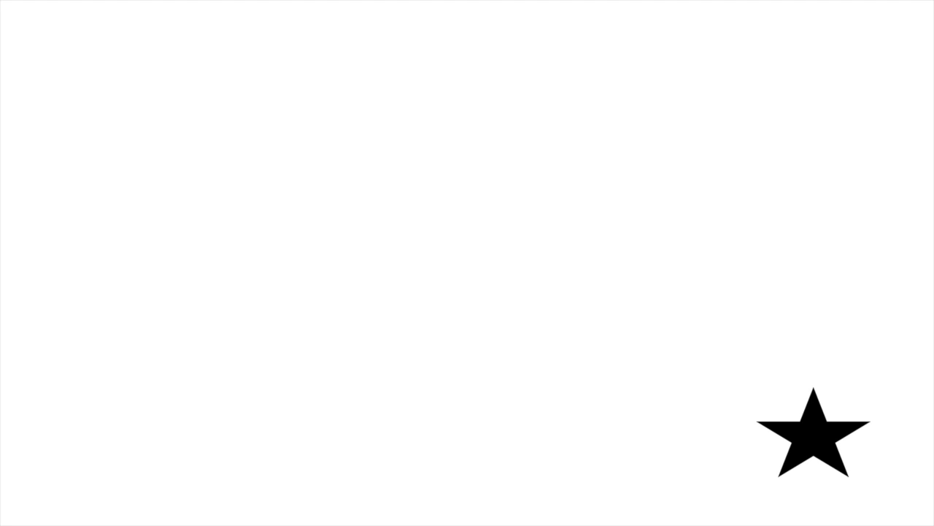
pyautogui.press('Escape')
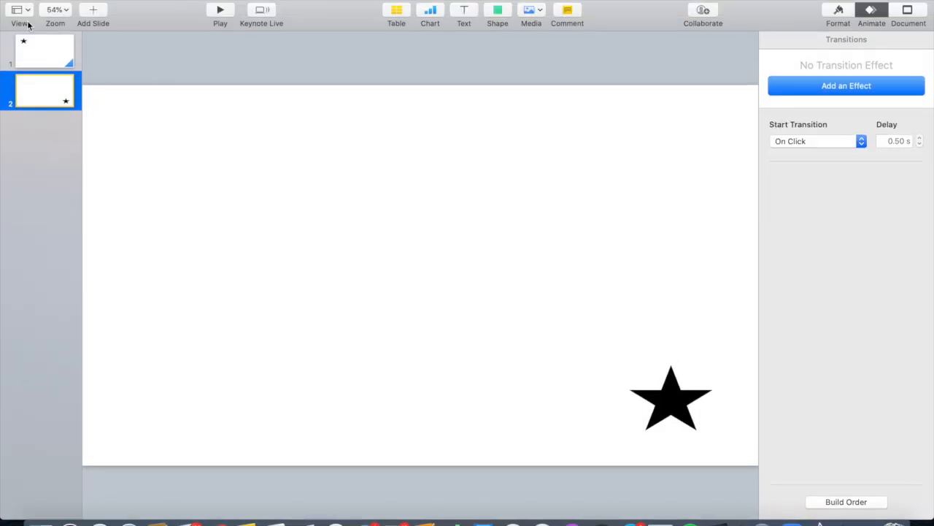
# Set the Magic Move duration on slide 1 to 8.25 s and play the slideshow to check the speed.
pyautogui.click(54, 43)
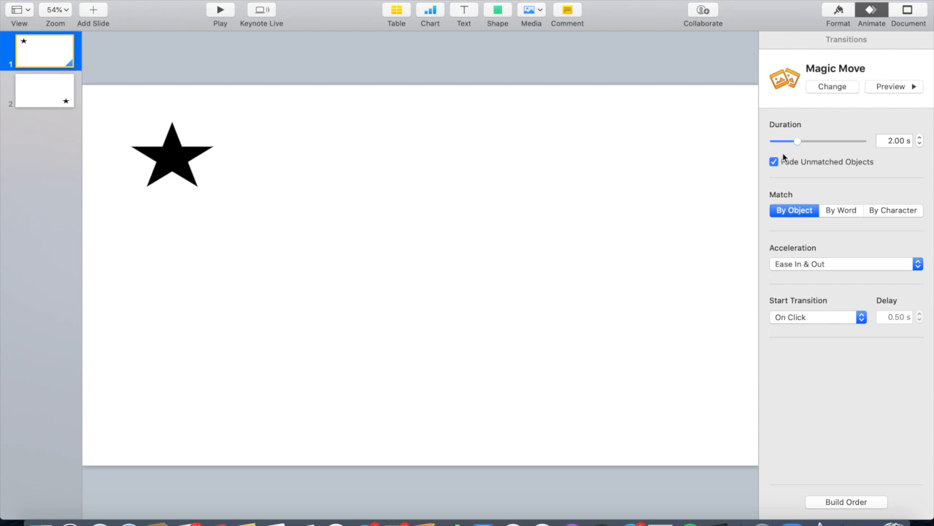
pyautogui.moveTo(797, 144); pyautogui.dragTo(822, 143)
pyautogui.click(220, 10)
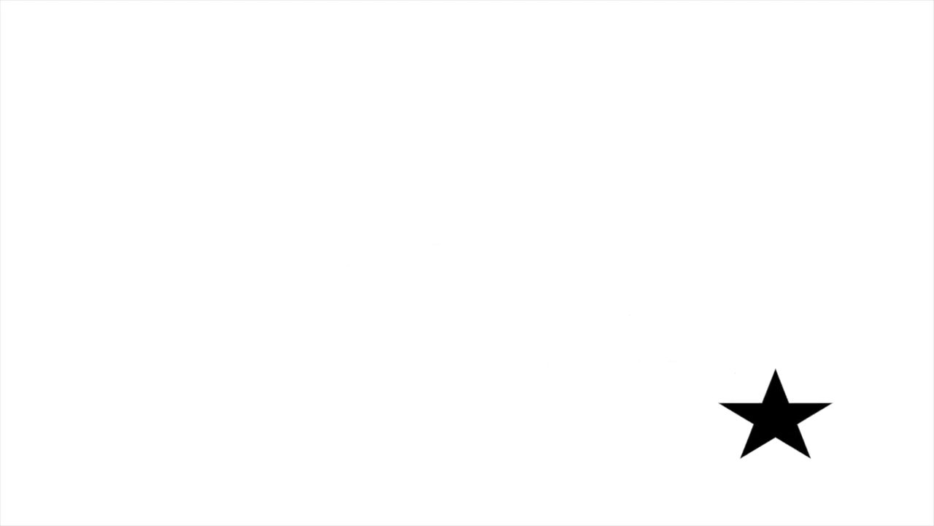
pyautogui.press('Escape')
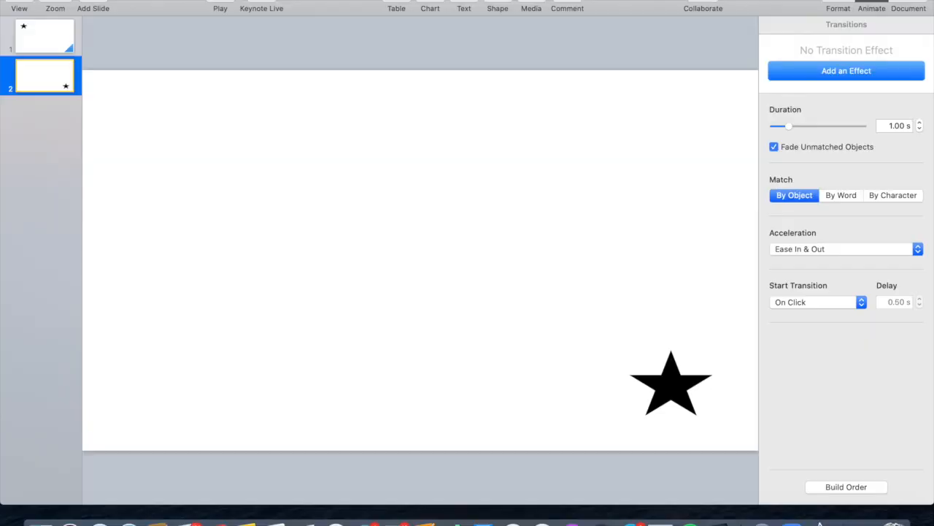
# Enlarge the star on slide 2 to nearly twice its size, keeping its lower-right corner in place.
pyautogui.click(43, 53)
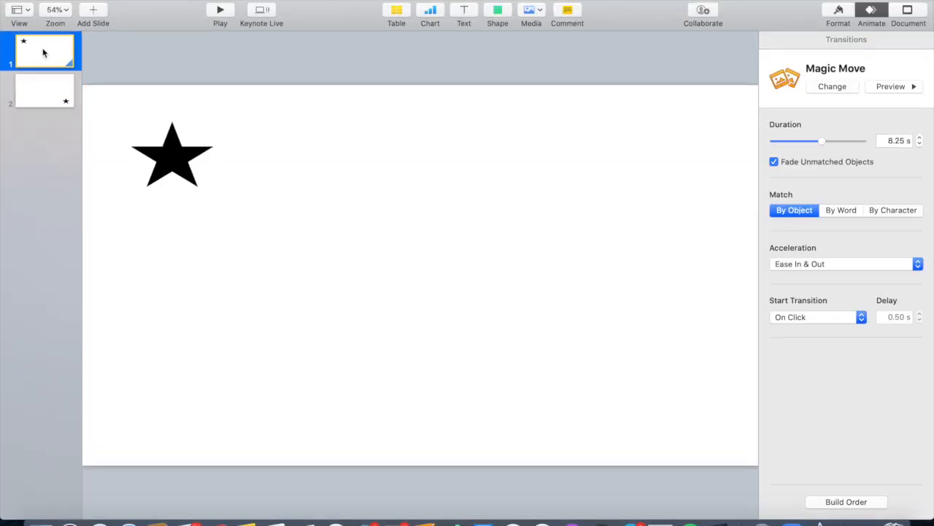
pyautogui.click(57, 102)
pyautogui.click(663, 391)
pyautogui.moveTo(626, 365); pyautogui.dragTo(557, 312)
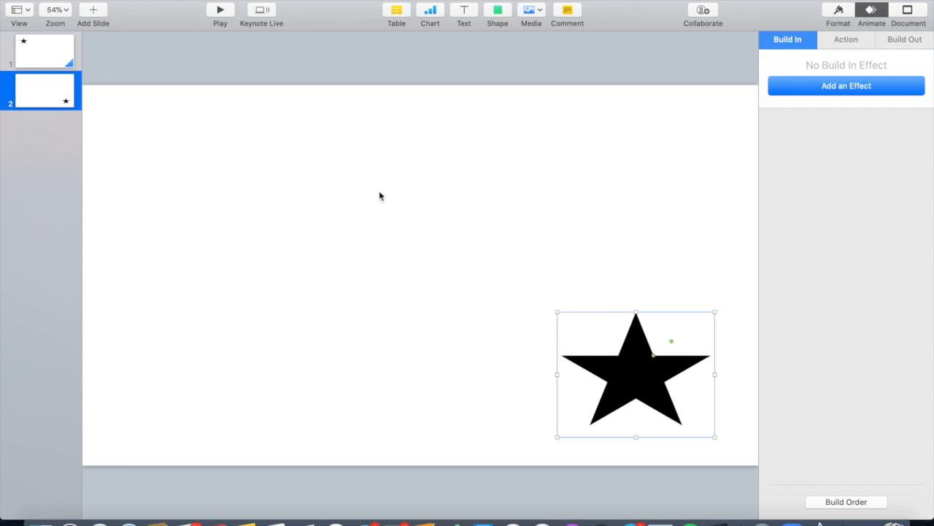
# Shorten the Magic Move duration on slide 1 and play the slideshow to preview the star growing as it moves.
pyautogui.click(51, 49)
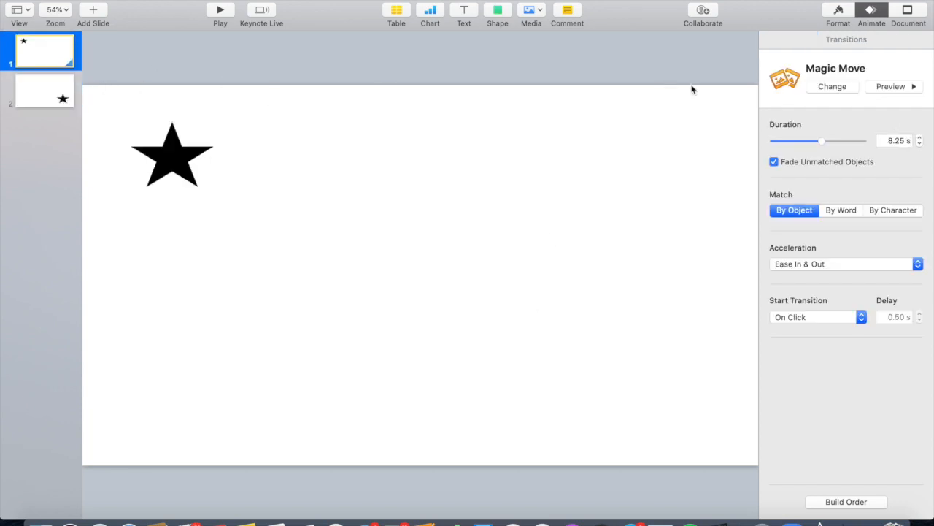
pyautogui.moveTo(826, 143); pyautogui.dragTo(804, 143)
pyautogui.click(219, 10)
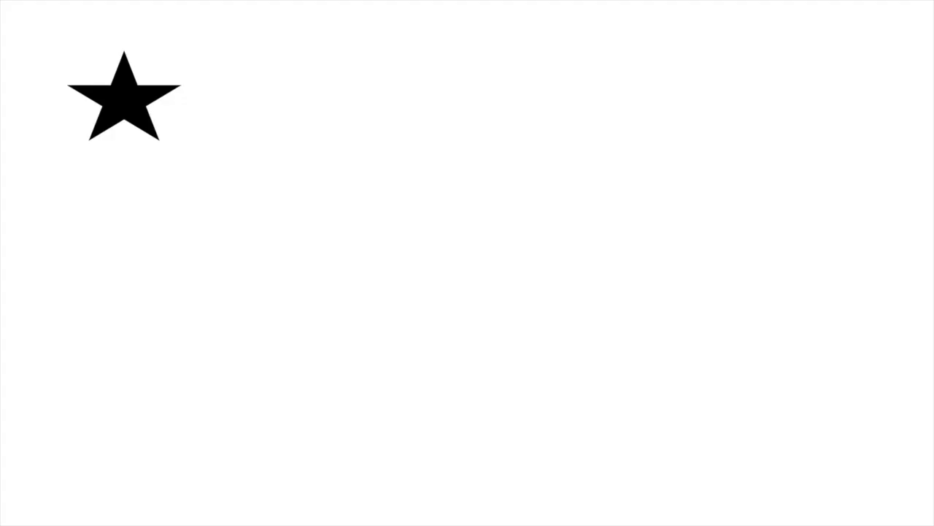